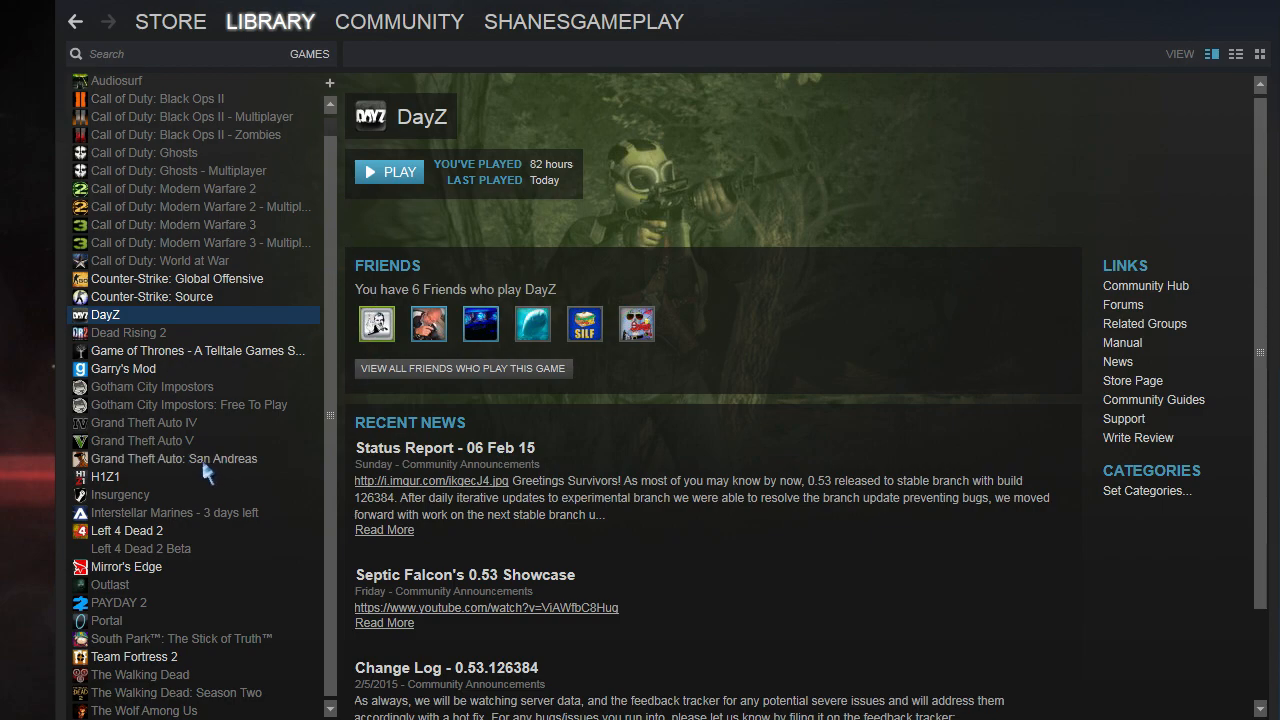
Open the launch options of DayZ from the game's properties.
left_click_drag(324, 416, 337, 353)
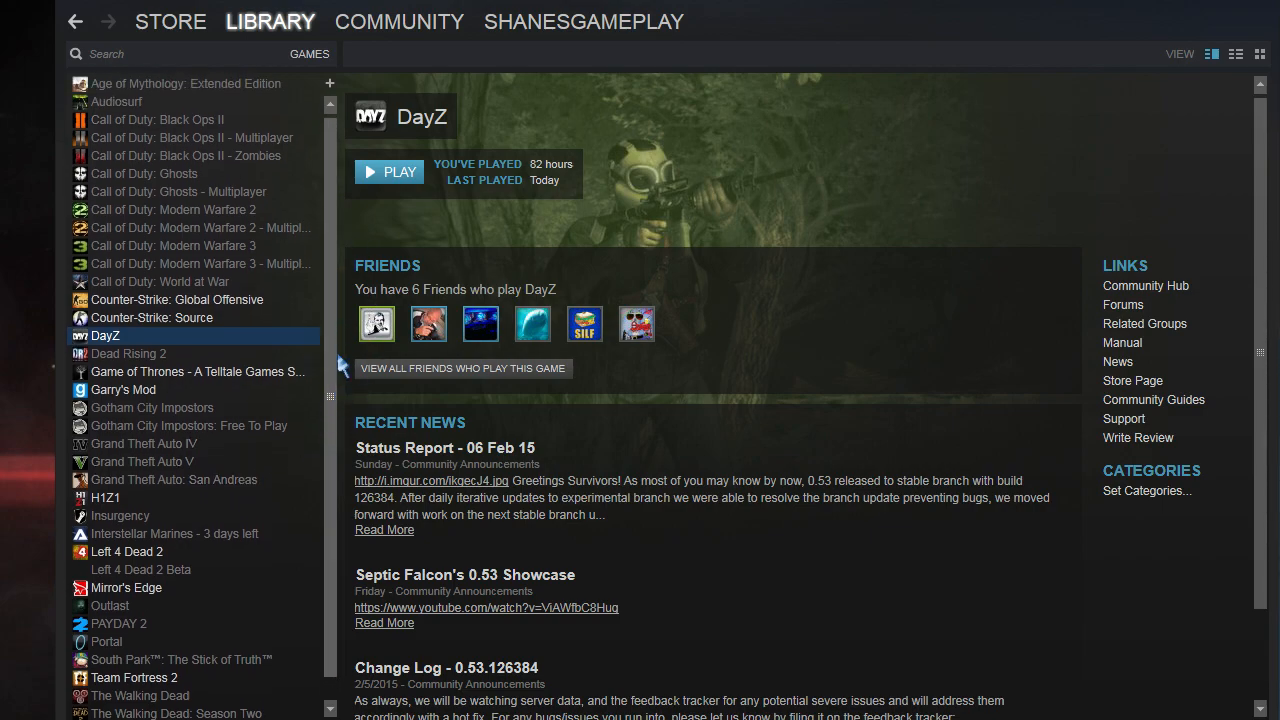
scroll(316, 409, "down", 1)
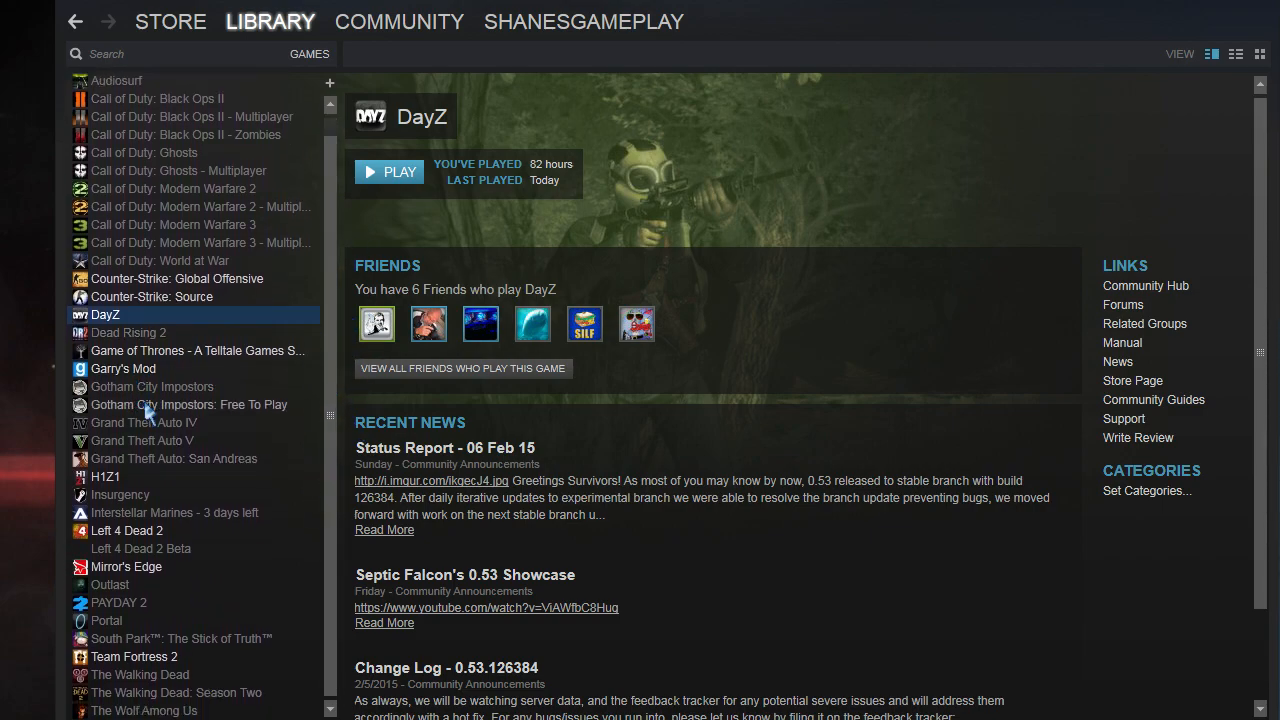
scroll(144, 401, "up", 1)
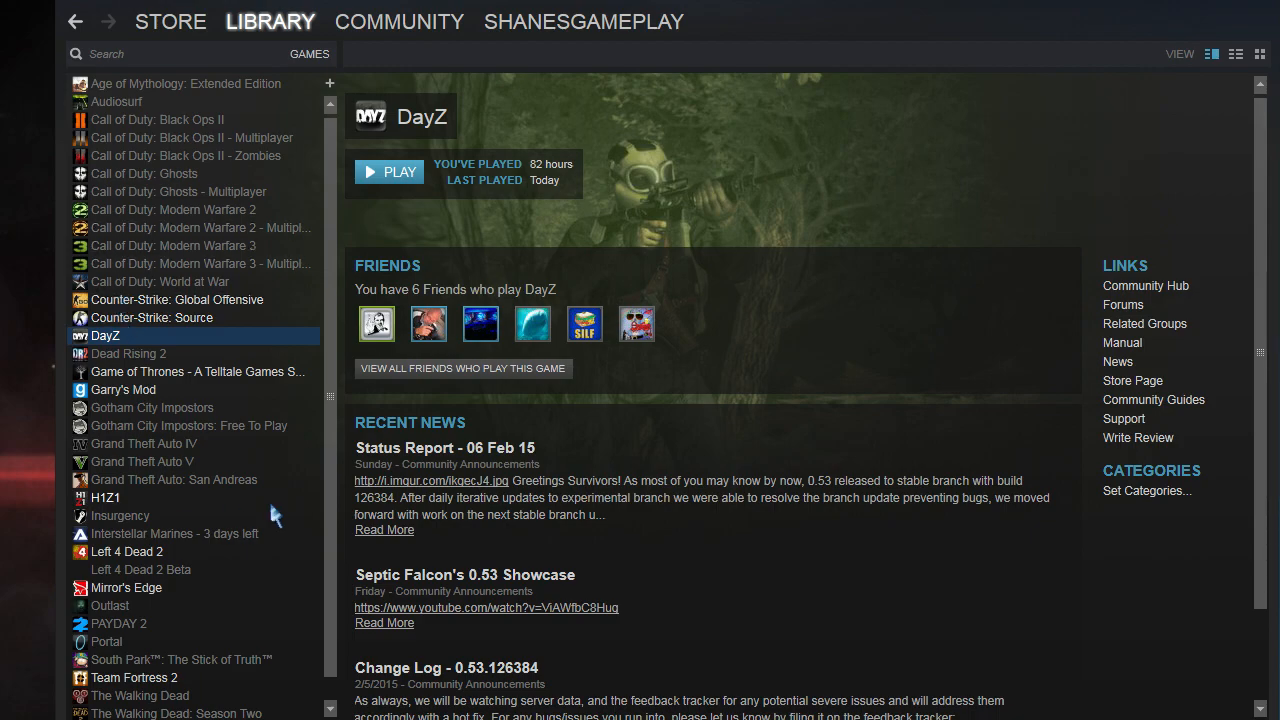
right_click(128, 331)
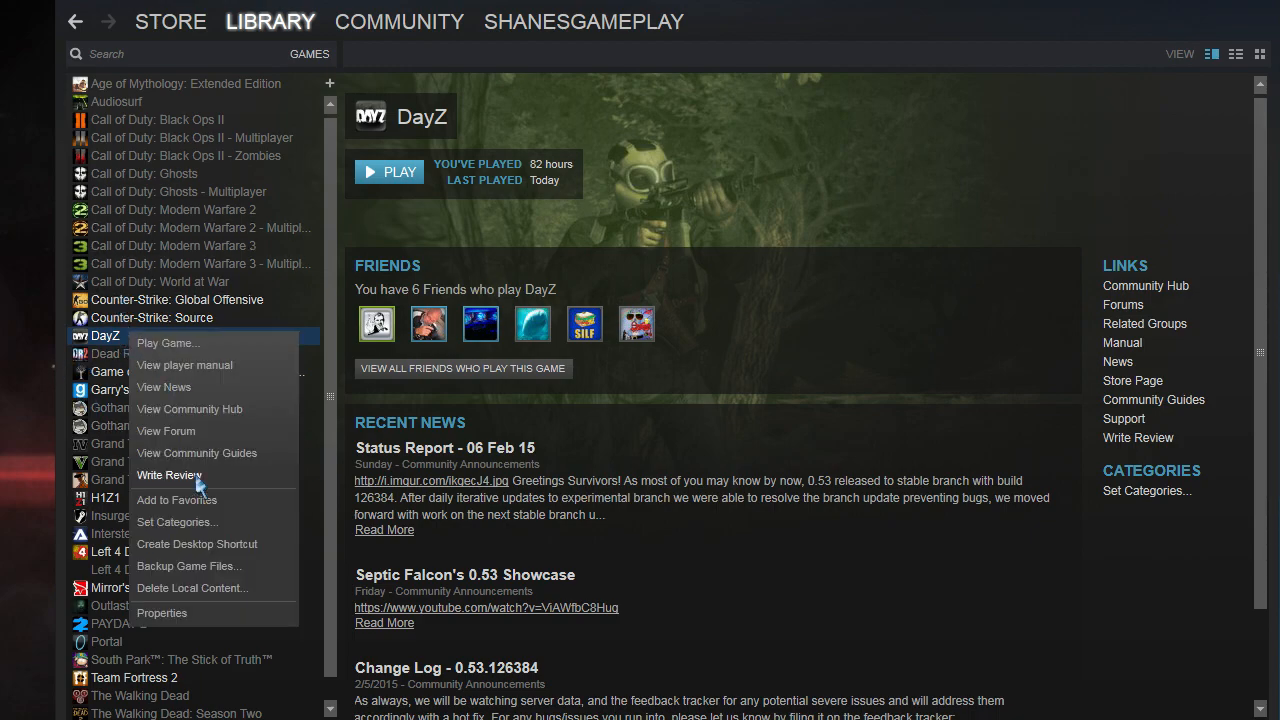
left_click(185, 615)
left_click_drag(315, 240, 773, 139)
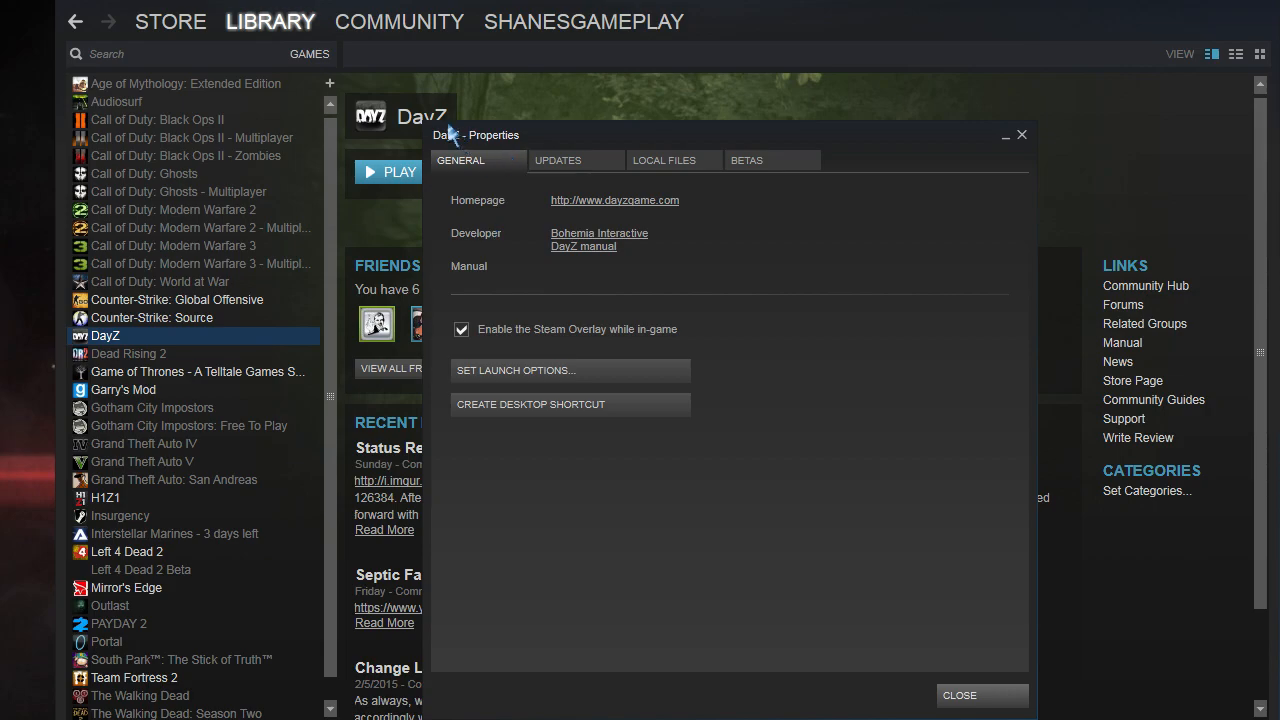
left_click(528, 374)
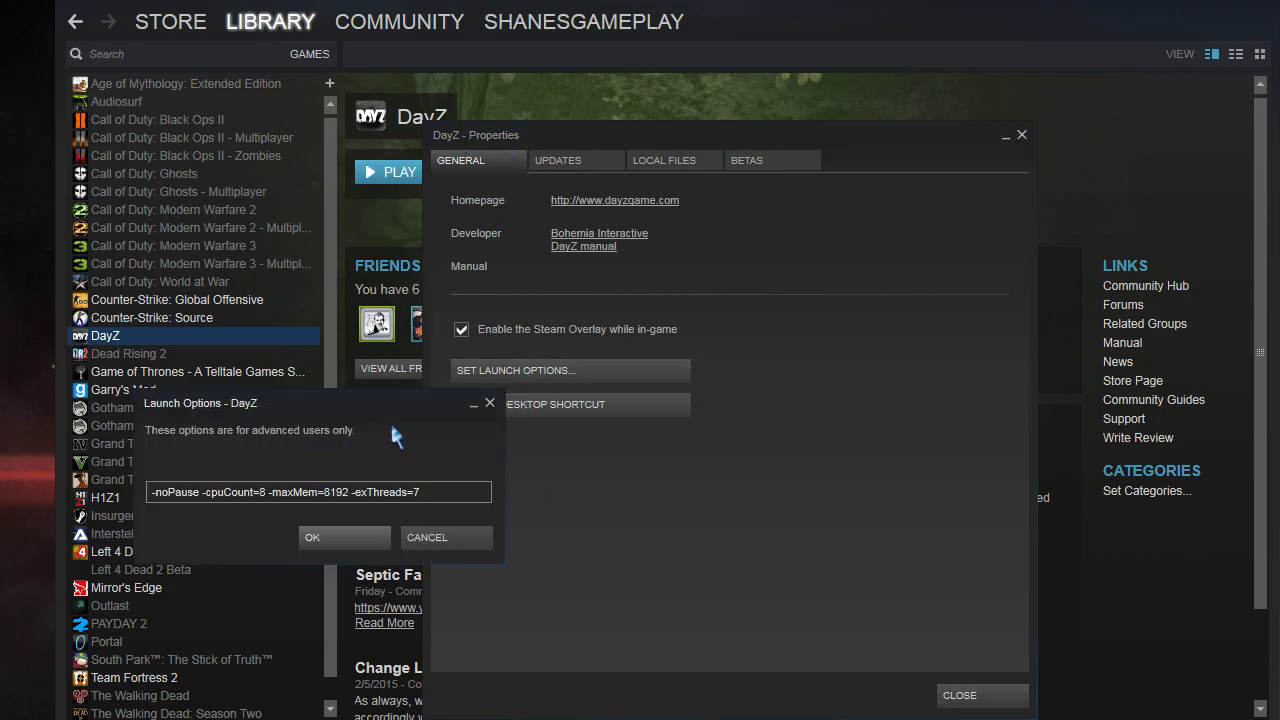
Close the DayZ Properties window and reposition the Launch Options dialog over the library page.
left_click_drag(378, 437, 471, 410)
left_click(1022, 134)
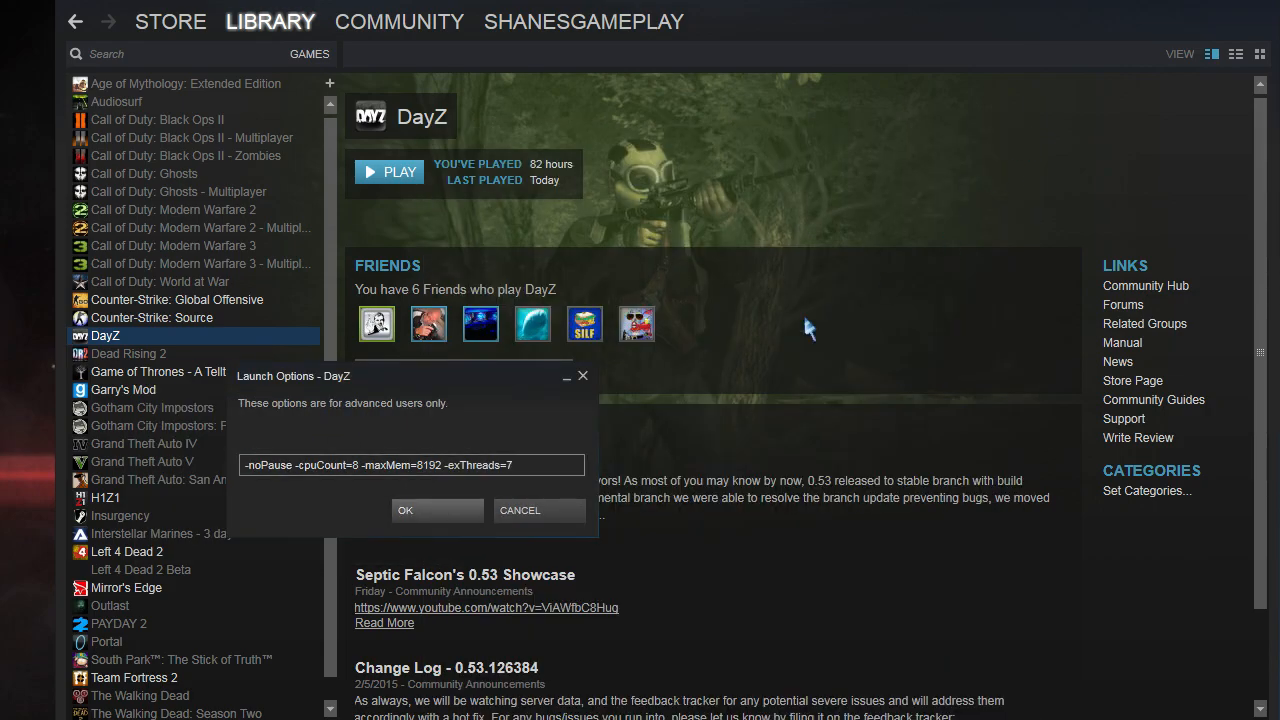
left_click_drag(635, 443, 705, 418)
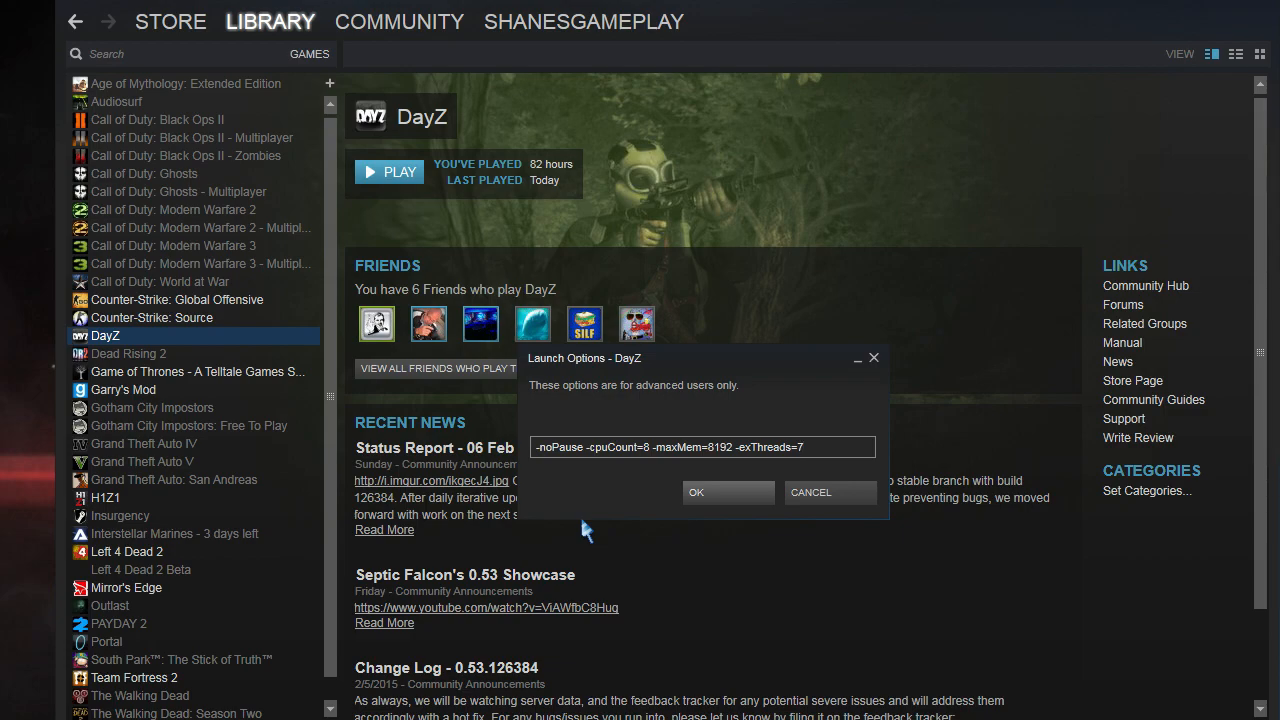
key("alt+Tab")
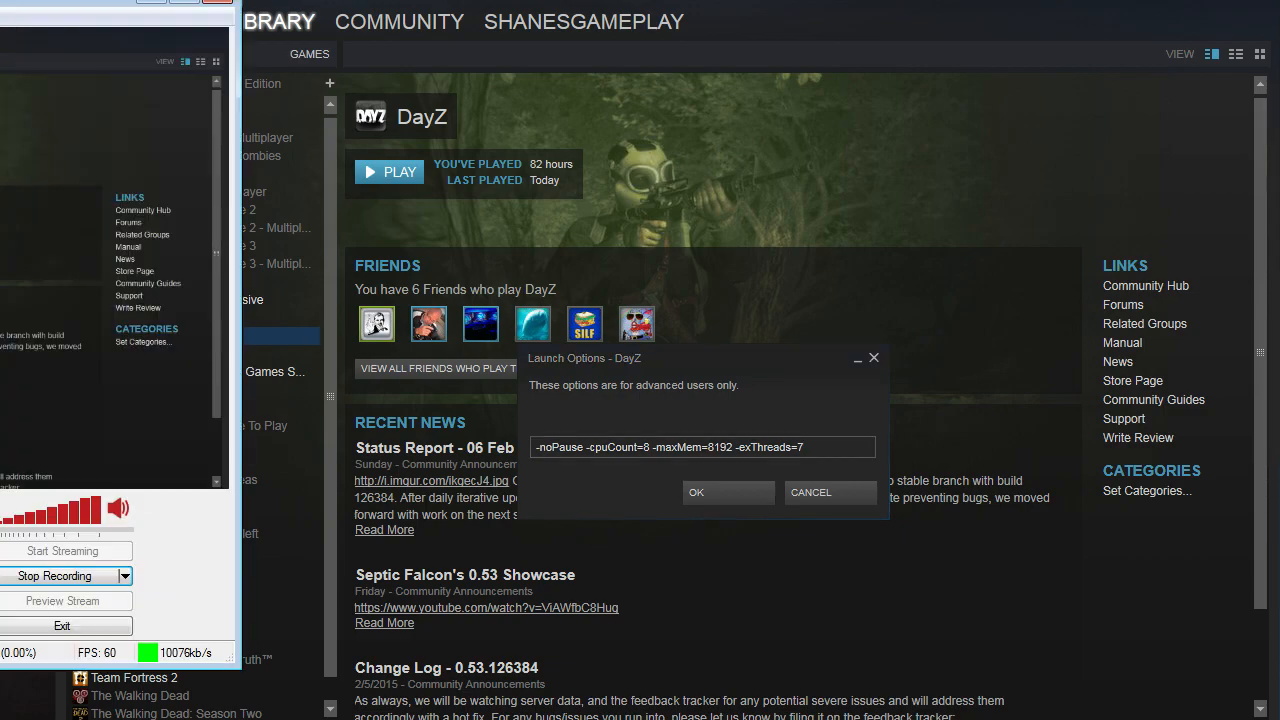
left_click(152, 2)
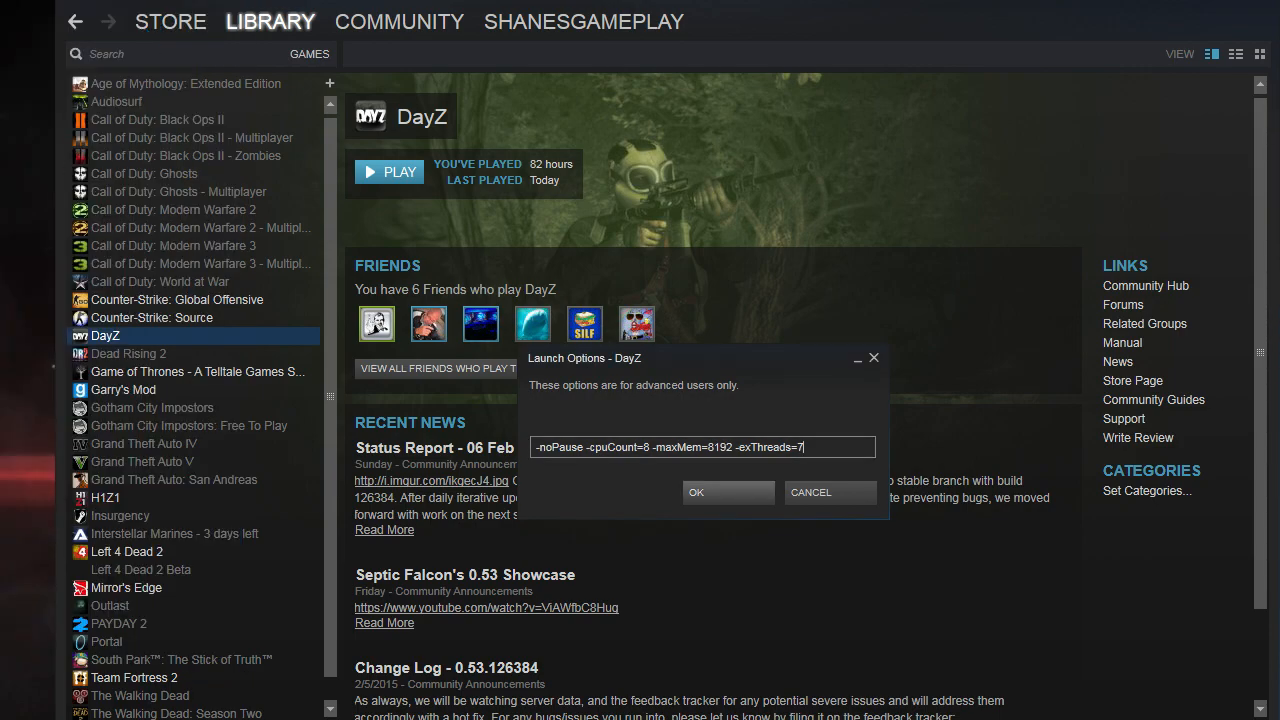
Switch to the Windows System window, open Device Manager, collapse Network adapters and expand the Processors category.
key("alt+Tab")
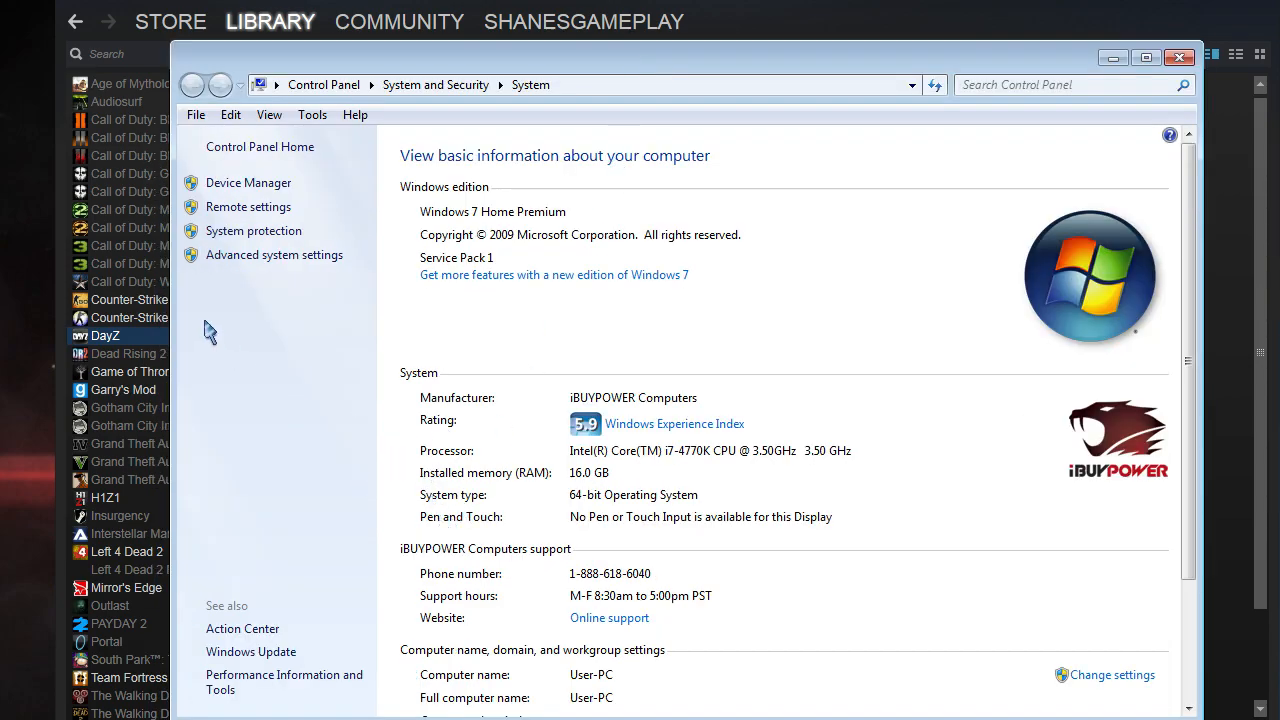
left_click(268, 256)
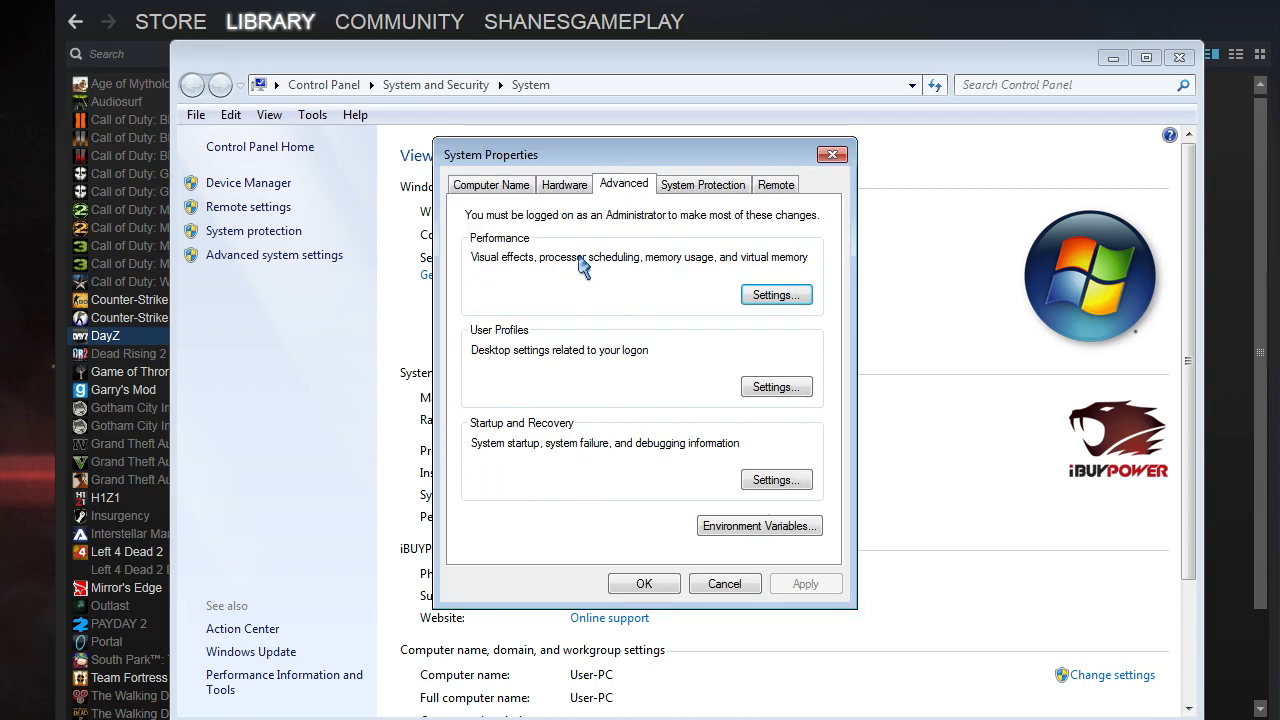
left_click(565, 185)
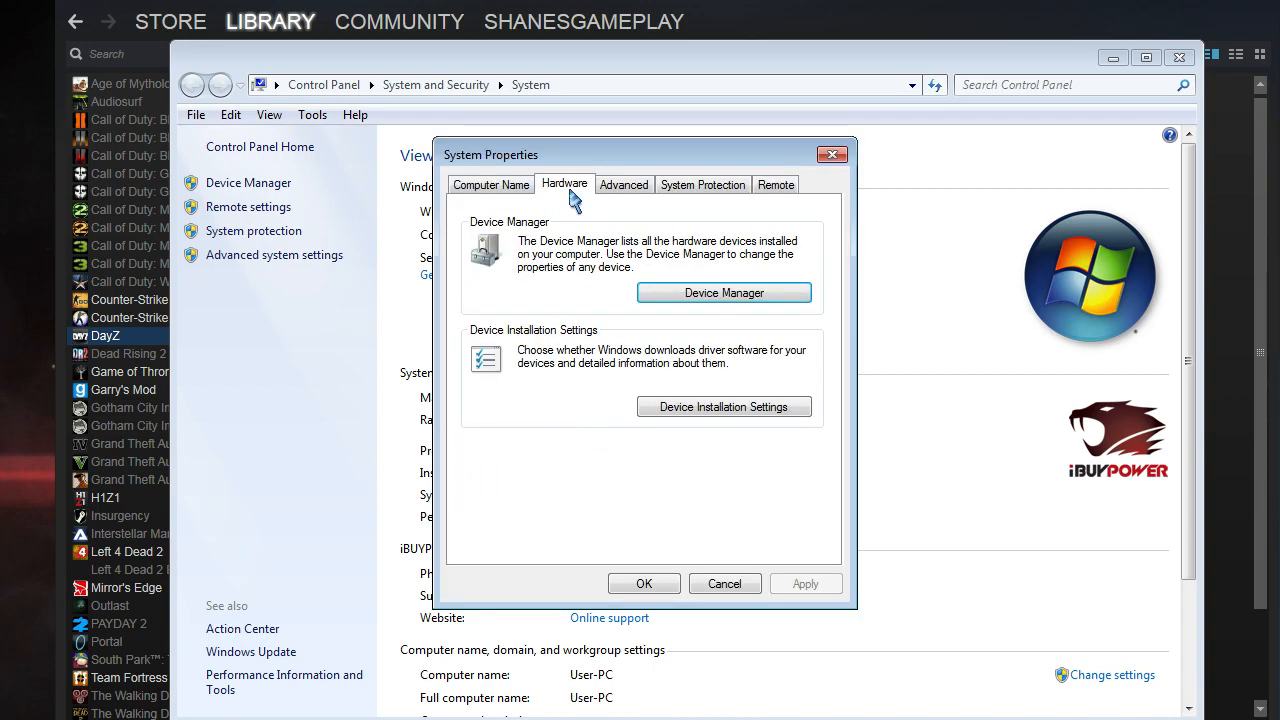
left_click(743, 300)
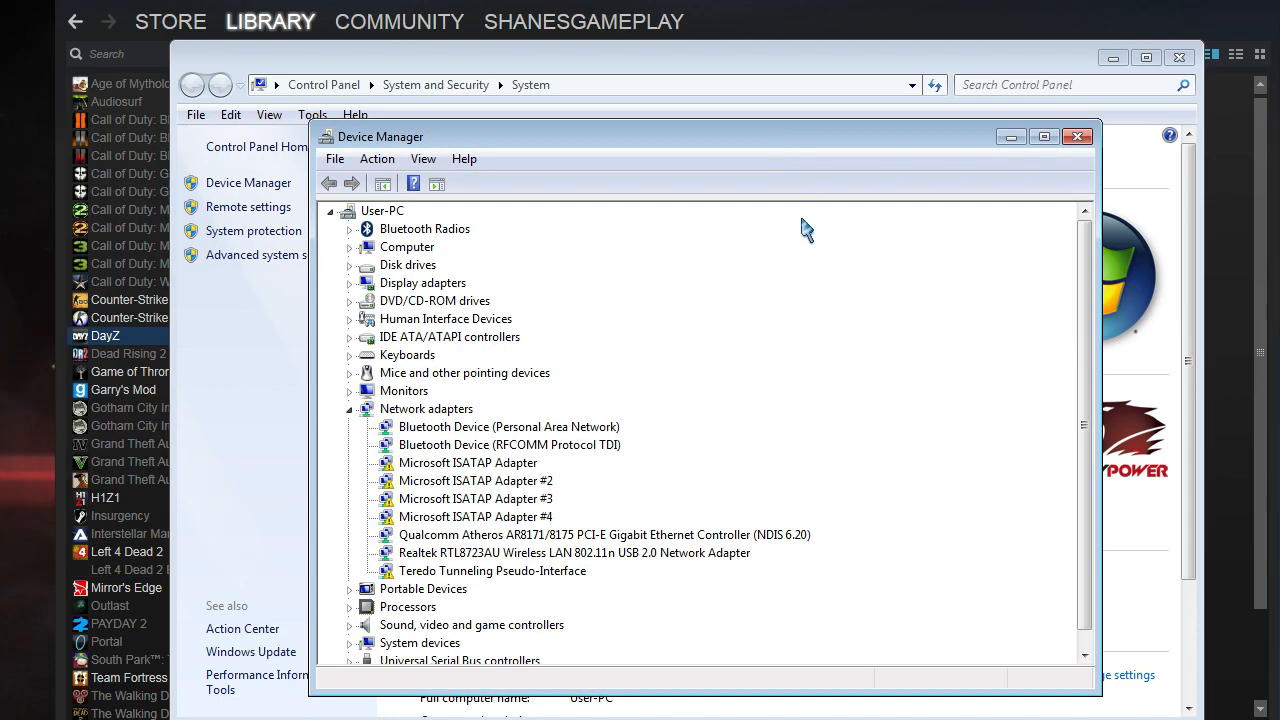
left_click(349, 409)
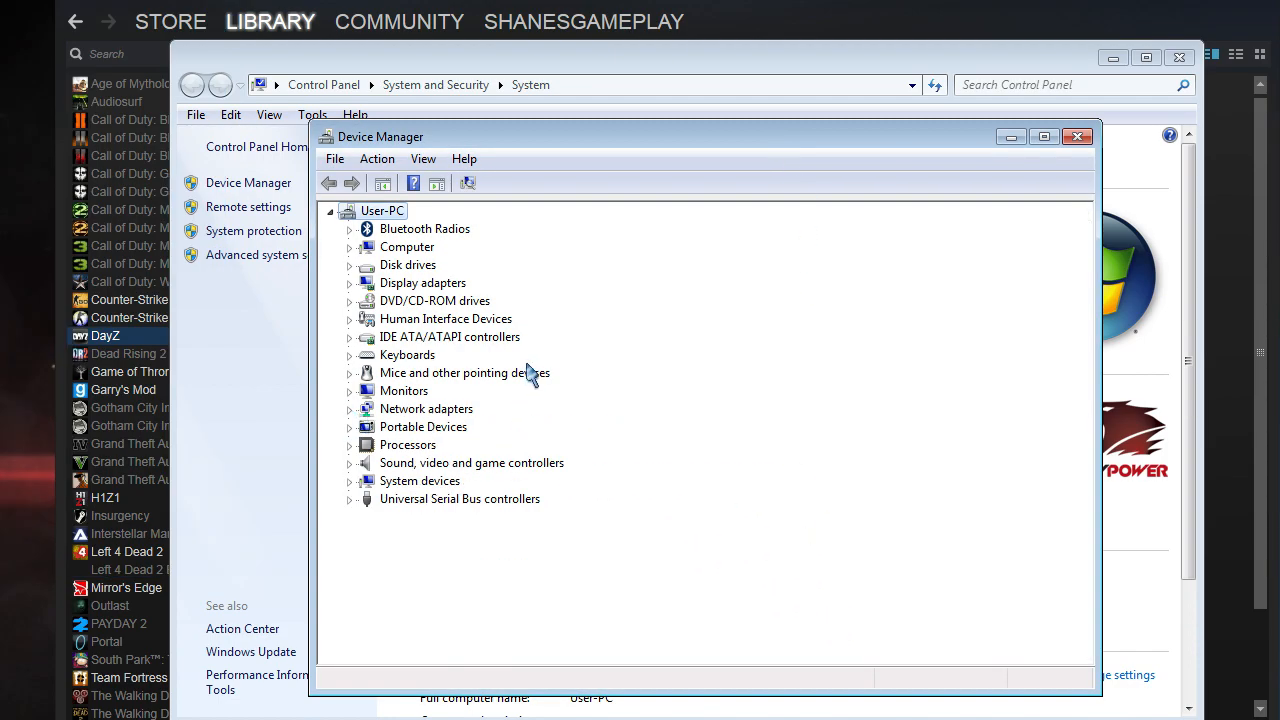
left_click(349, 445)
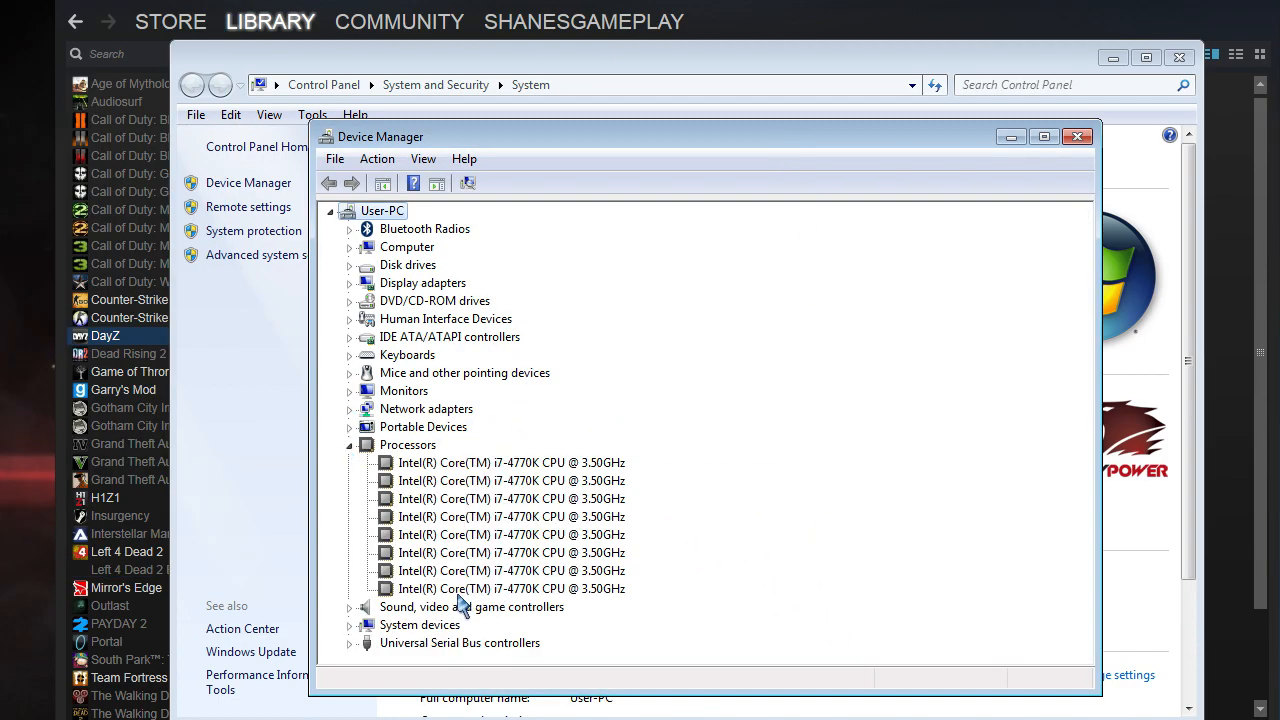
Count the logical processors listed in Device Manager one by one, and close all the system windows.
left_click(441, 590)
left_click(445, 572)
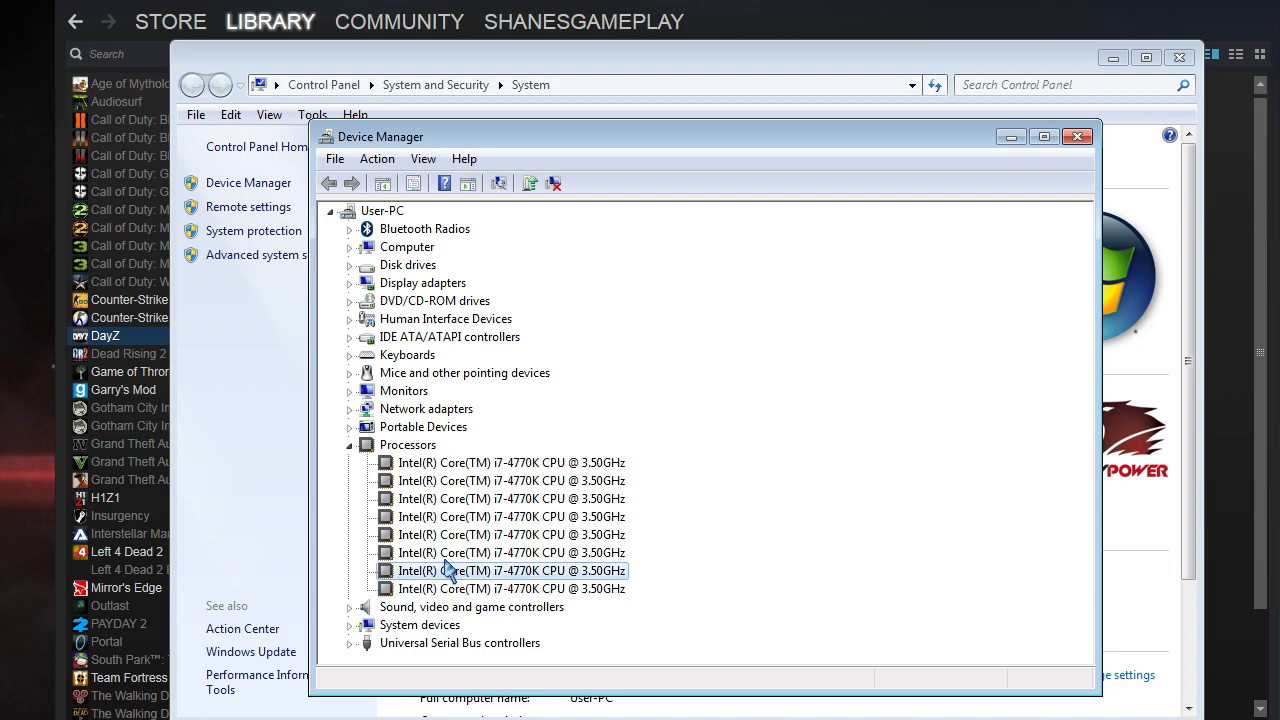
left_click(449, 555)
left_click(452, 537)
left_click(455, 518)
left_click(464, 500)
left_click(467, 482)
left_click(467, 464)
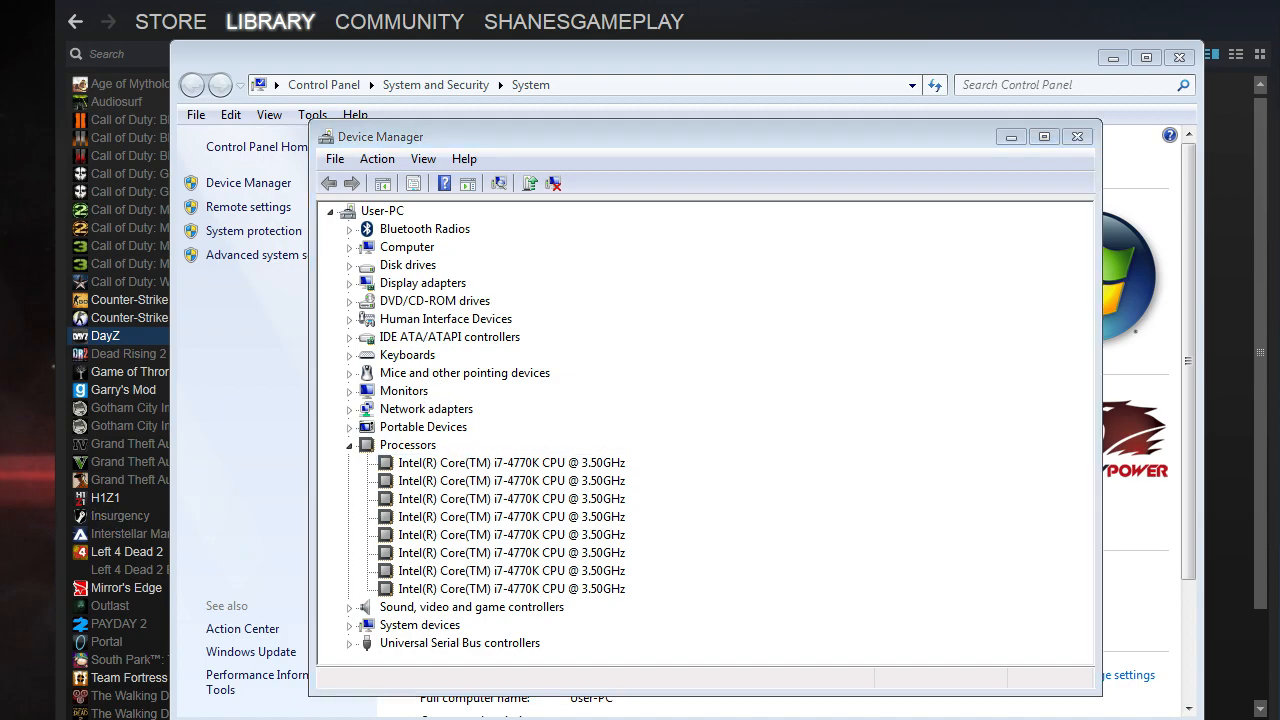
left_click(1077, 136)
left_click(835, 143)
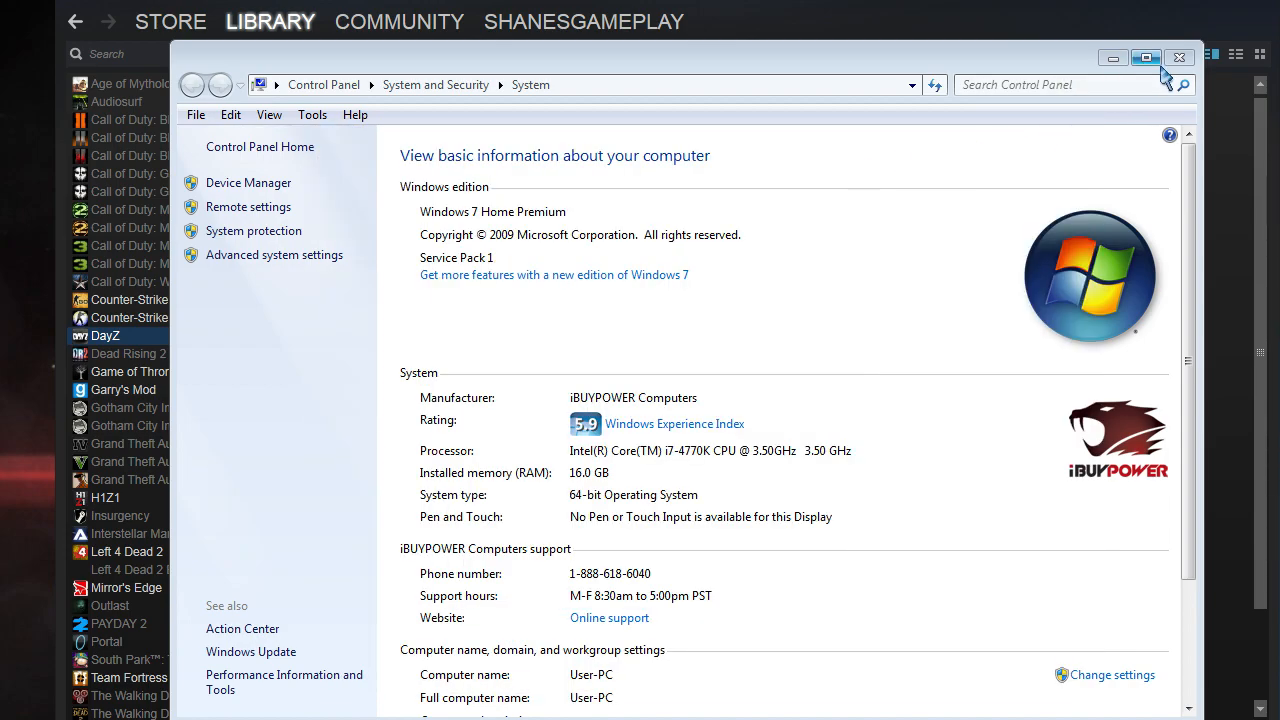
left_click(1179, 57)
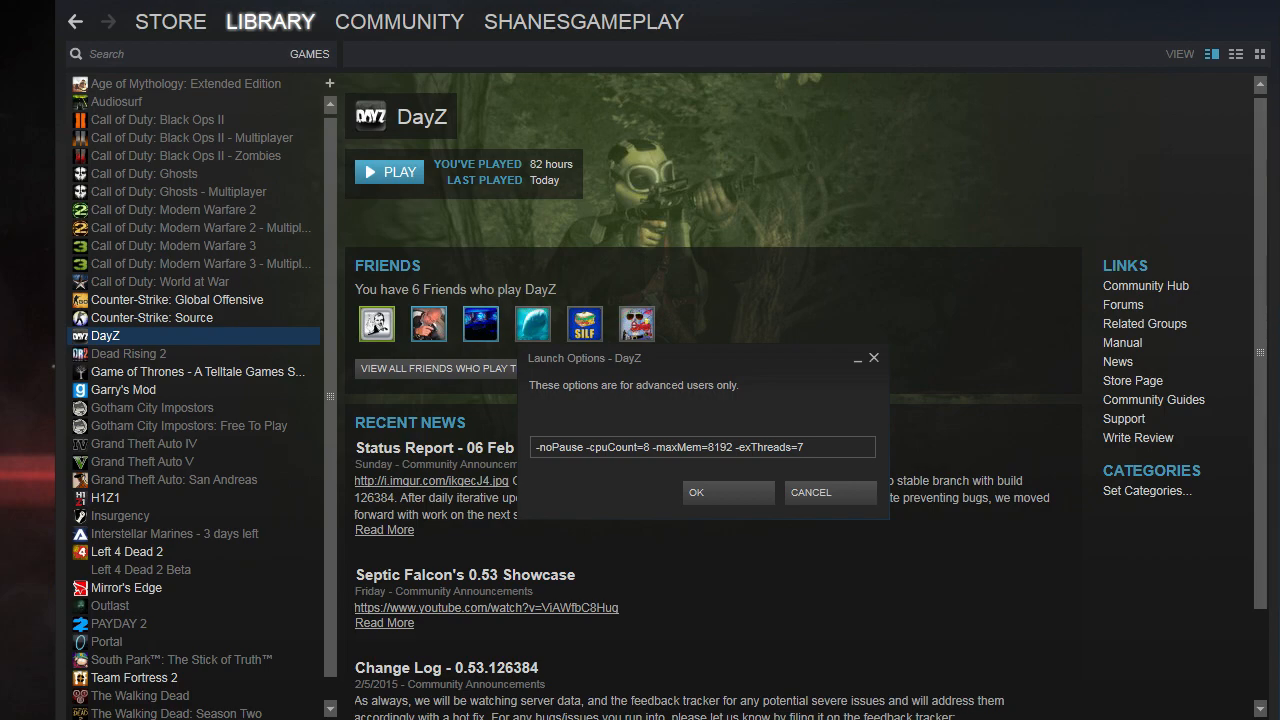
Compare the -maxMem launch option with the installed memory in the Windows System window, and close that window.
left_click(733, 447)
key("alt+Tab")
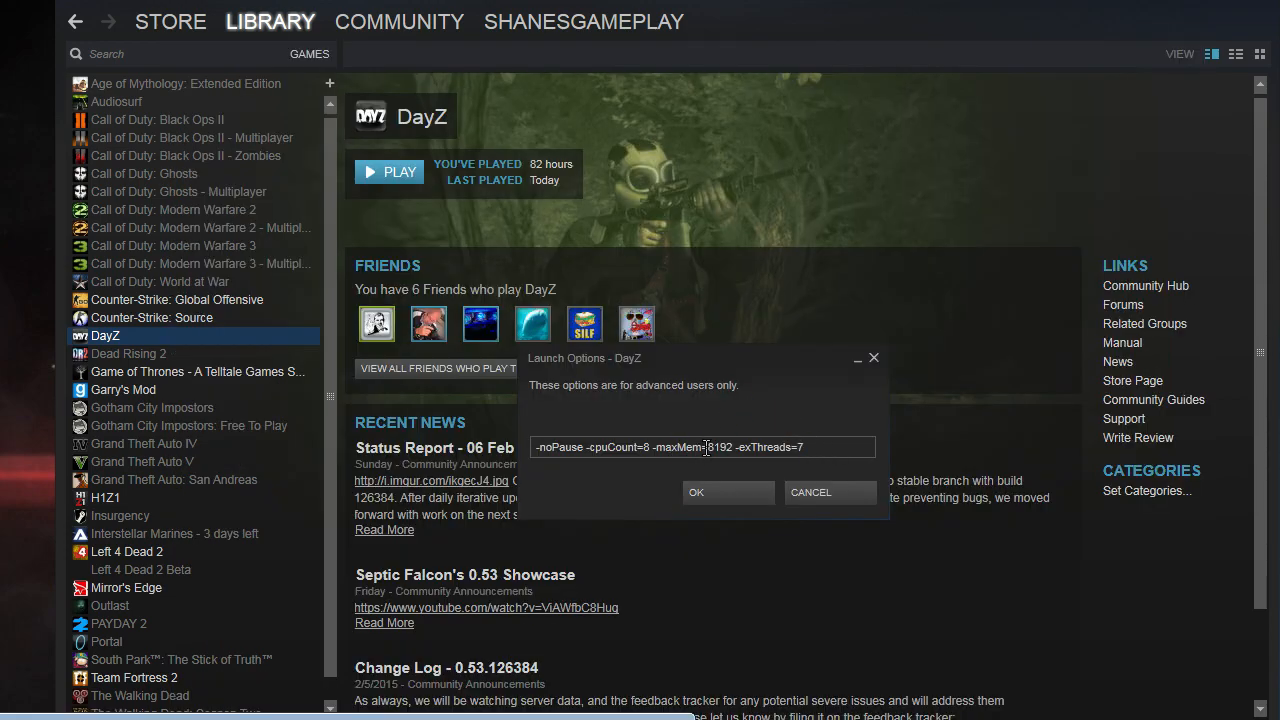
left_click_drag(707, 448, 737, 447)
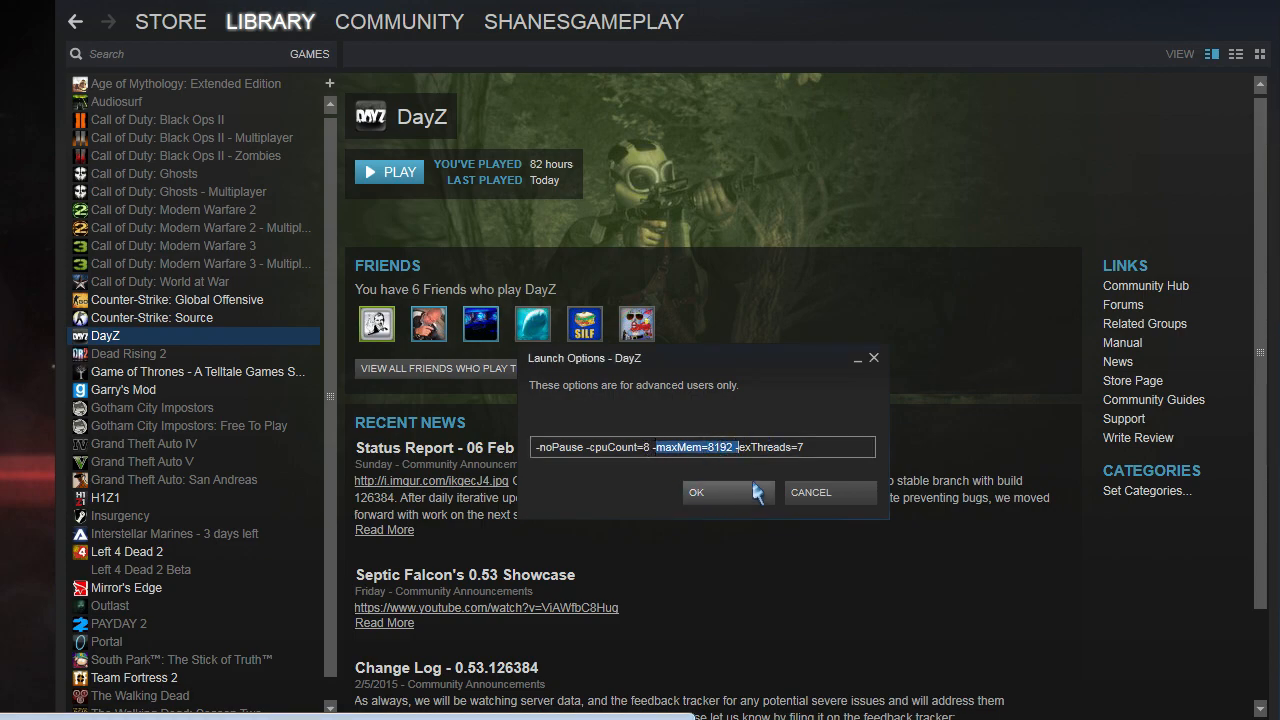
left_click(841, 446)
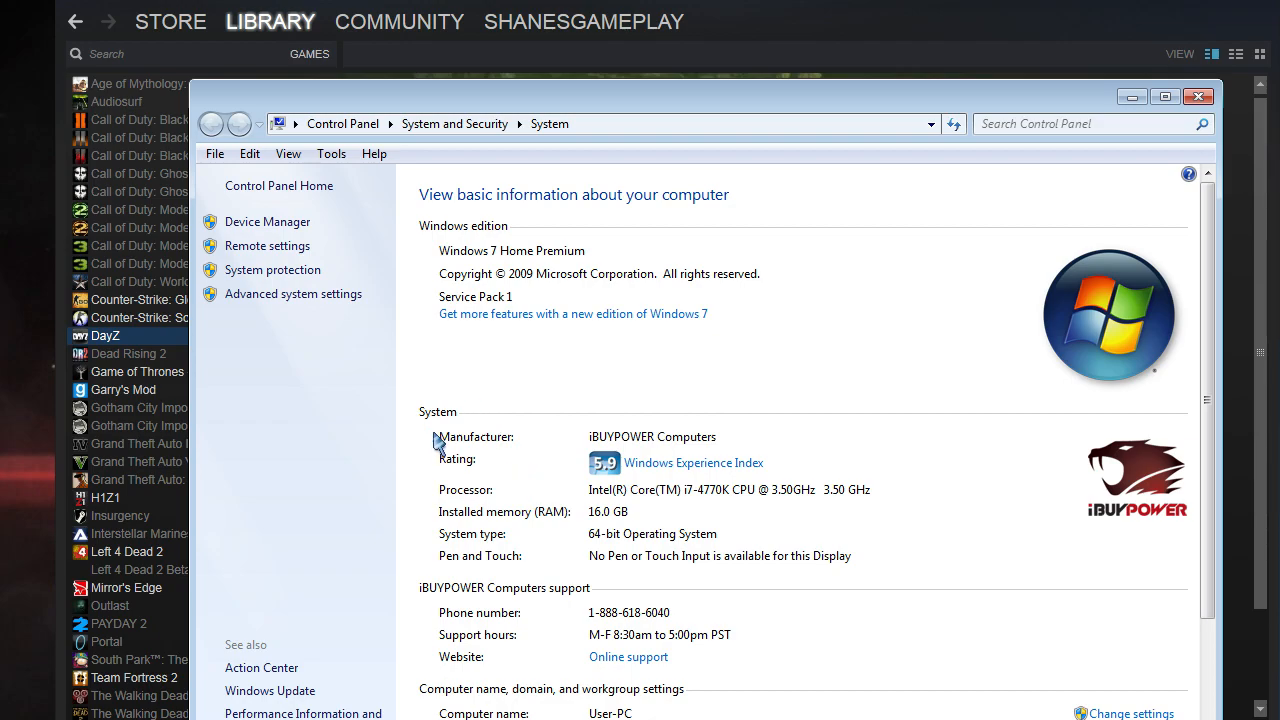
left_click(1196, 110)
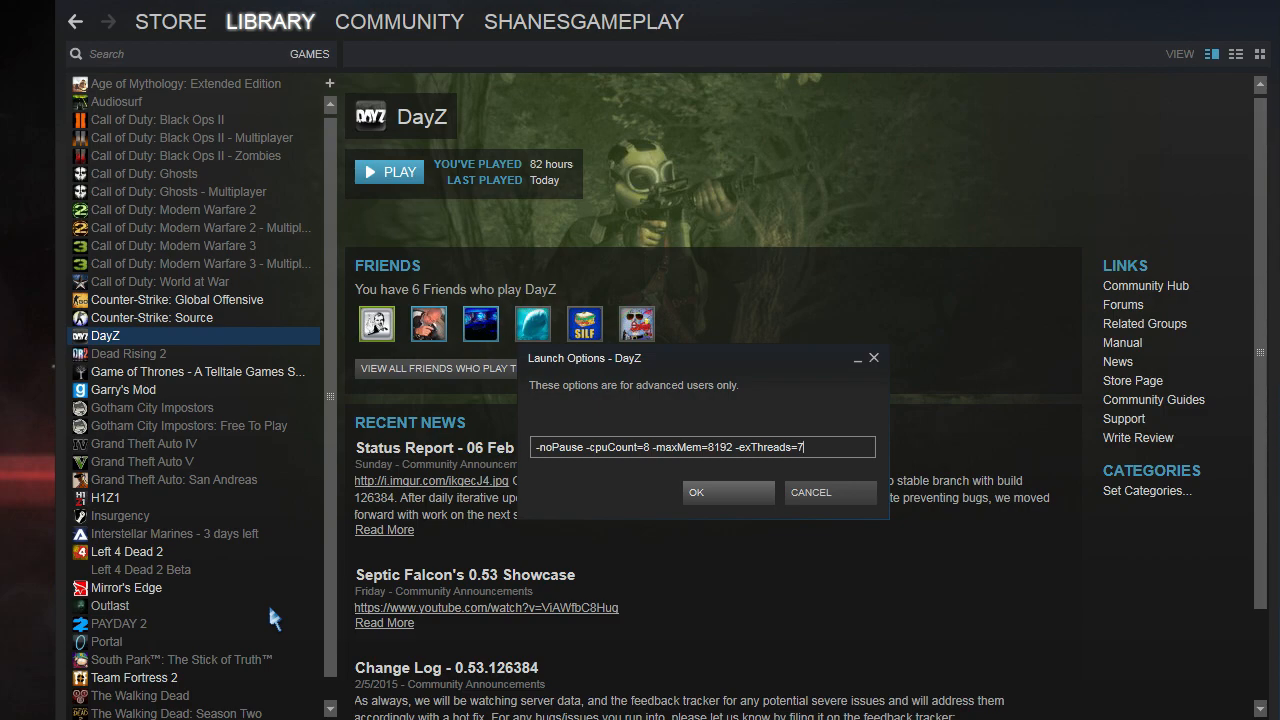
Try adding window=1 at the end of DayZ's launch options, and delete the addition again.
type("widht=1")
key("BackSpace")
key("BackSpace")
key("BackSpace")
key("BackSpace")
key("BackSpace")
type("ndow=1")
key("BackSpace")
key("BackSpace")
key("BackSpace")
key("BackSpace")
key("BackSpace")
key("BackSpace")
key("BackSpace")
key("BackSpace")
key("BackSpace")
Move the Launch Options dialog aside and accept DayZ's launch options.
left_click_drag(700, 358, 736, 305)
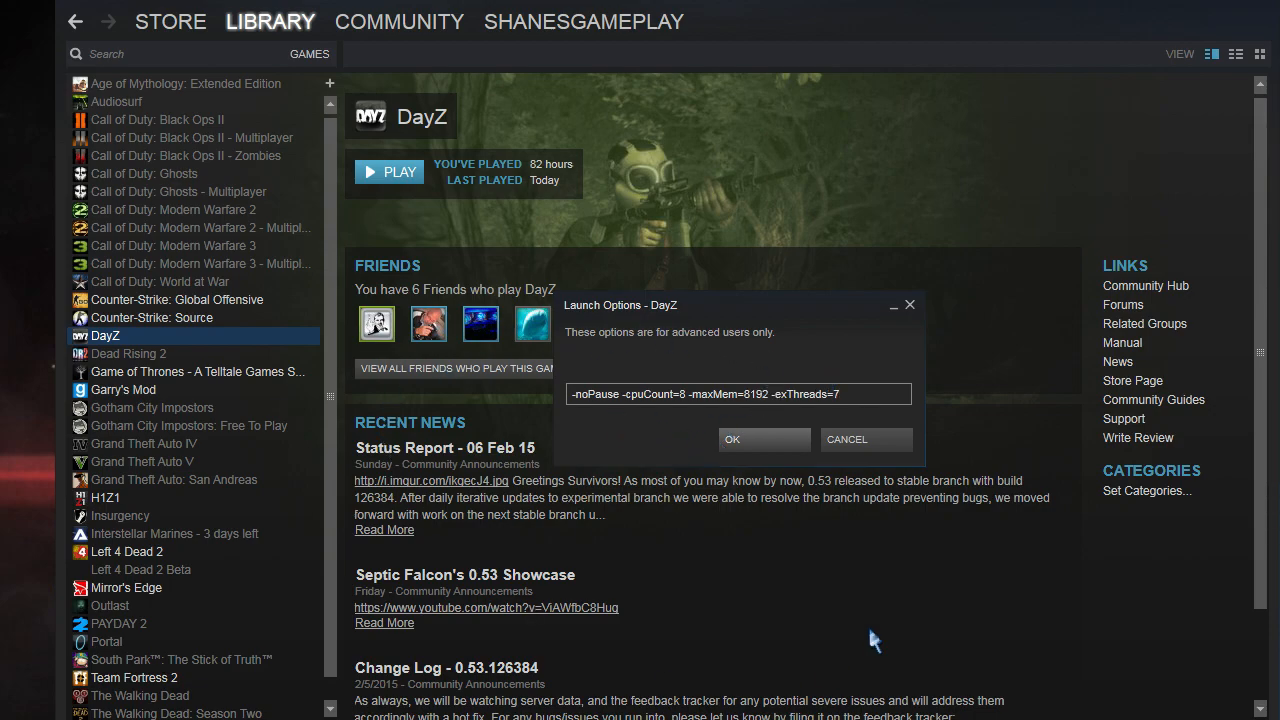
left_click(755, 439)
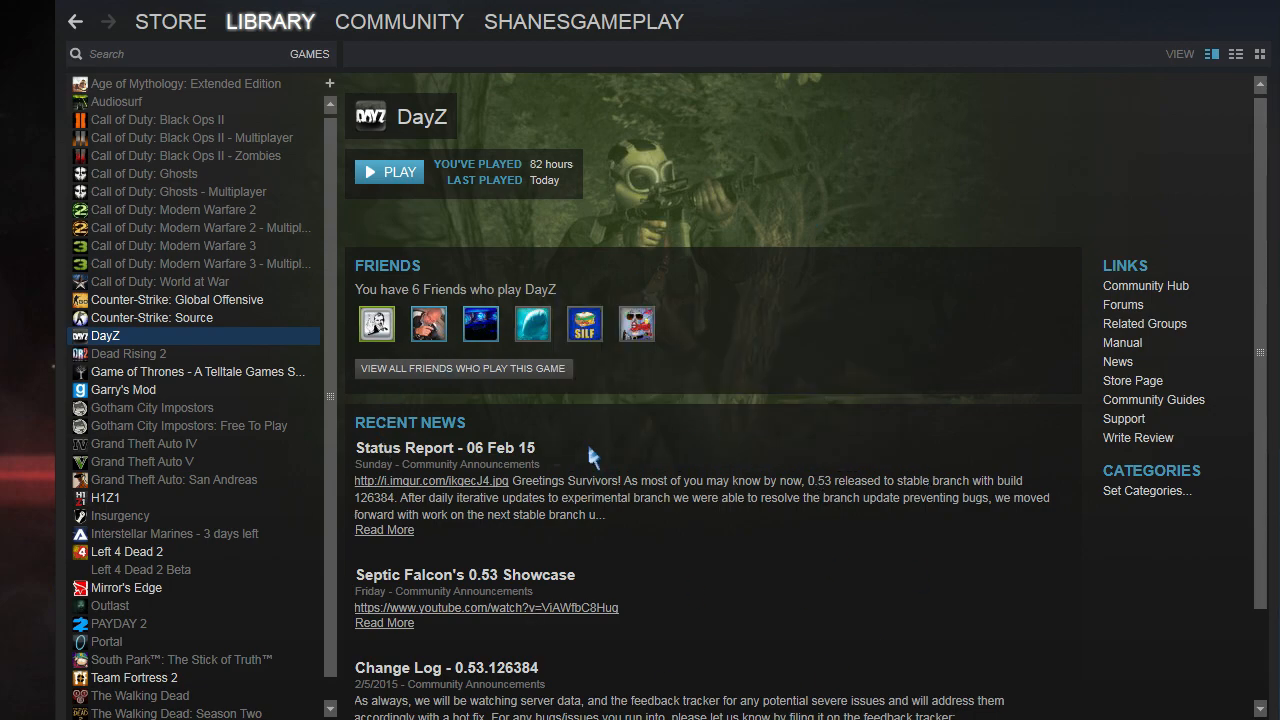
left_click_drag(332, 316, 336, 238)
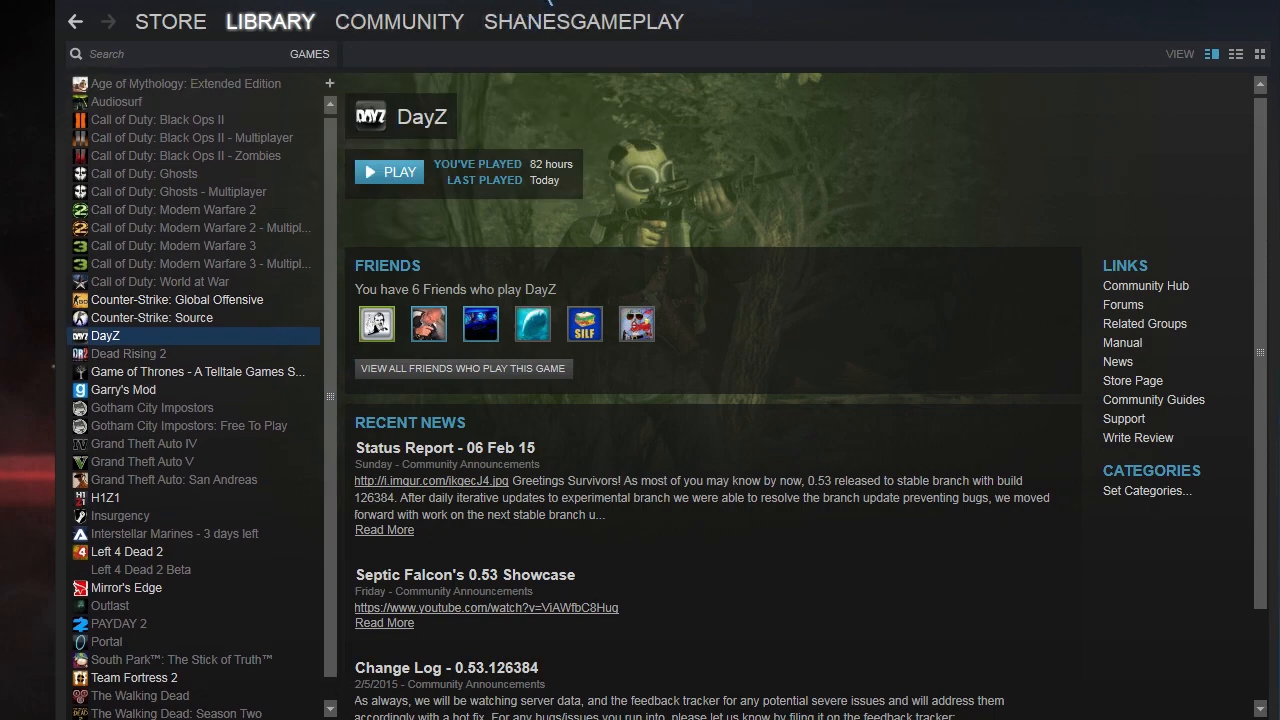